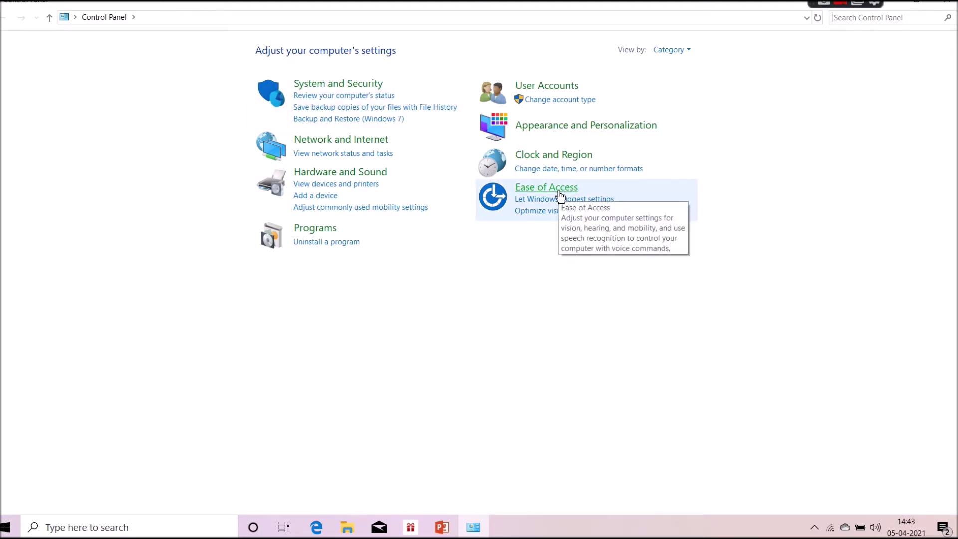
- Open the Ease of Access Center and start Magnifier
click(560, 196)
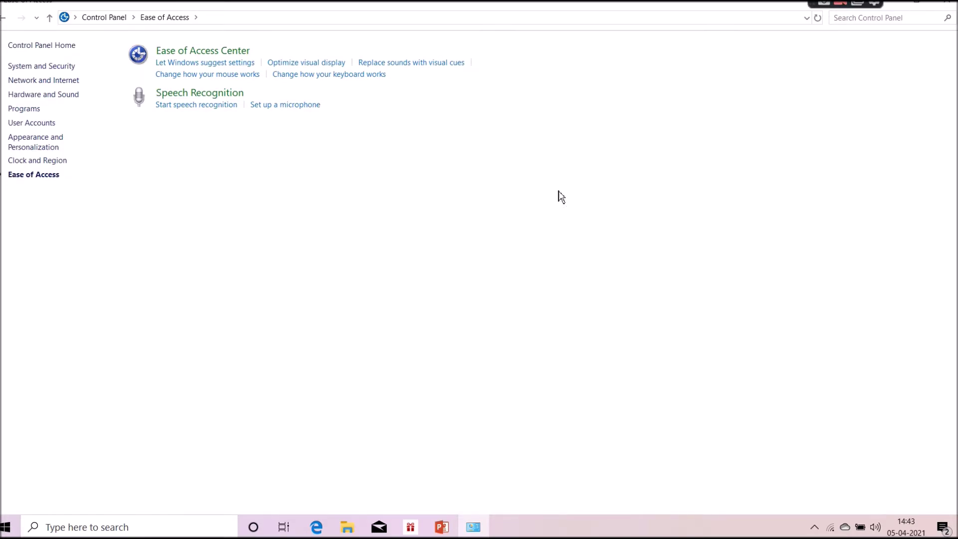
click(220, 56)
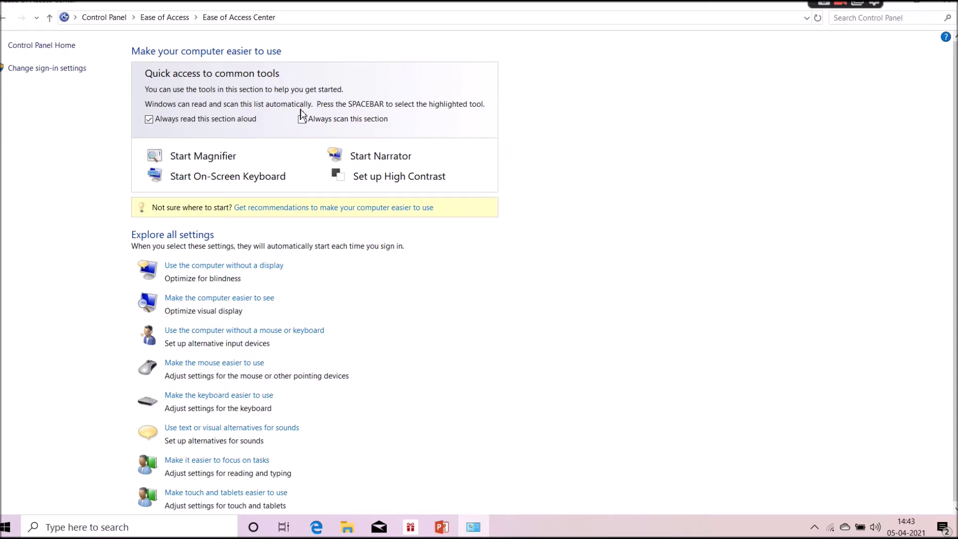
click(218, 158)
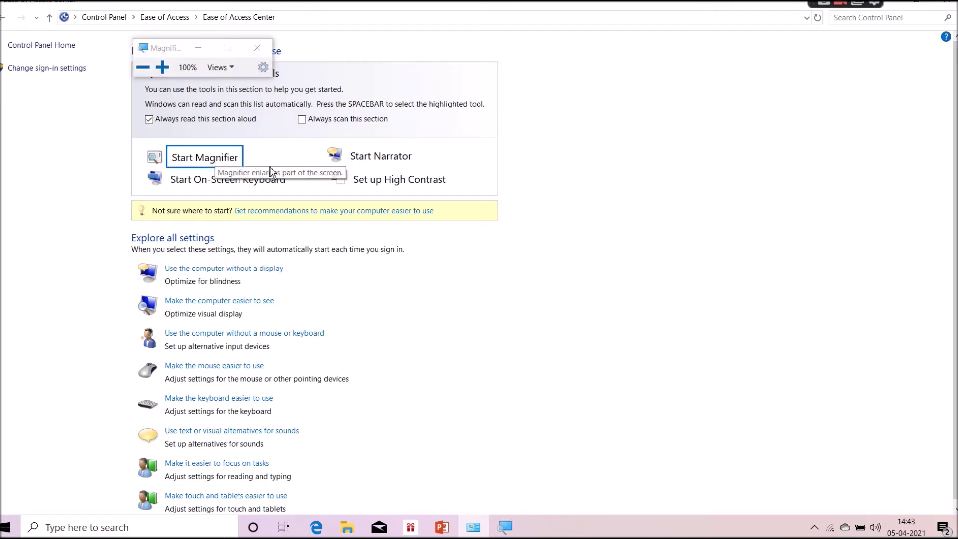
- Magnify the screen to 300% with Magnifier and return it to 100%
click(172, 67)
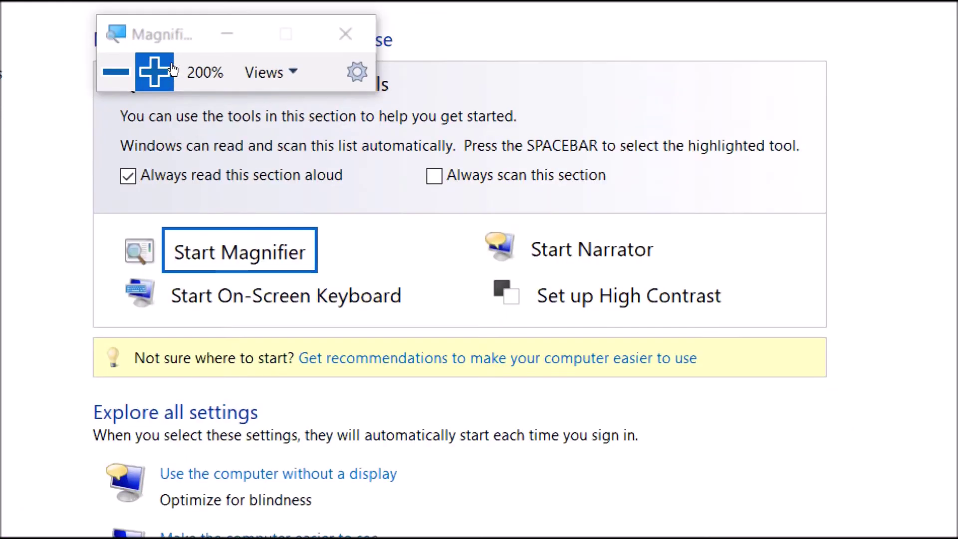
click(171, 68)
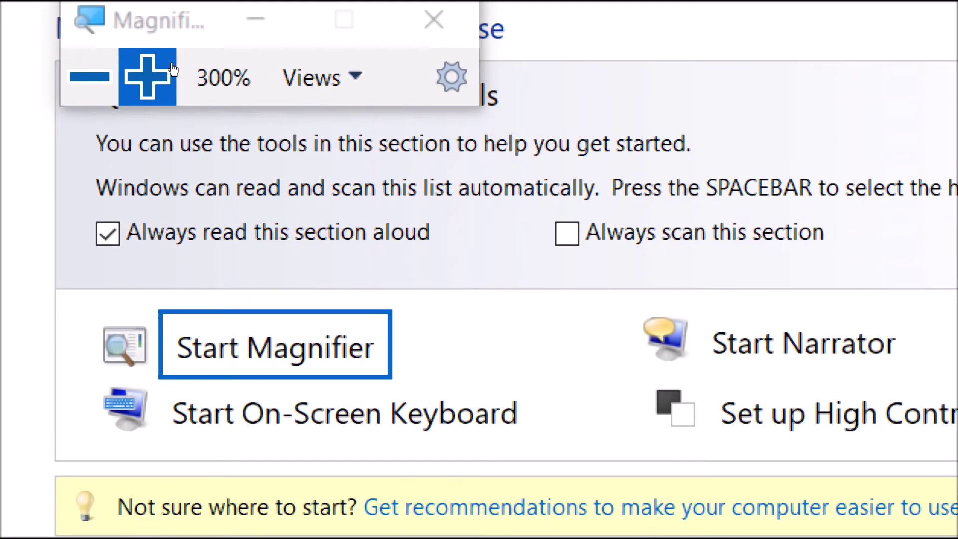
click(144, 74)
click(143, 73)
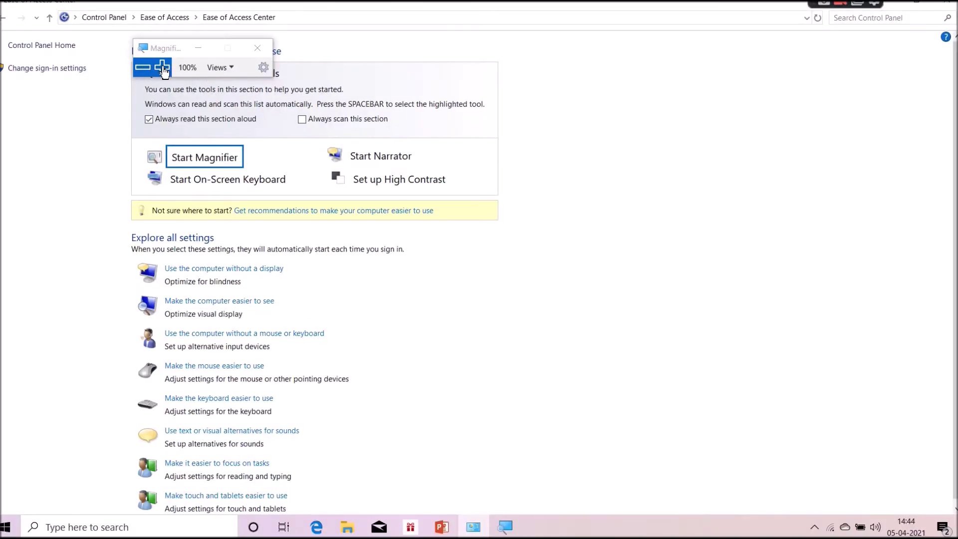
- Magnify the screen to 400% and bring the magnification back down to 100%
click(161, 67)
click(163, 70)
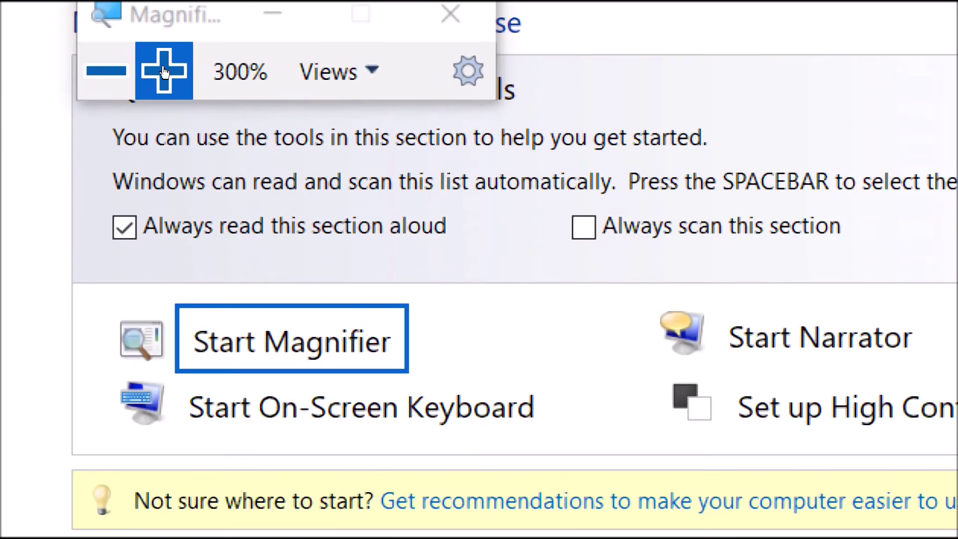
click(163, 71)
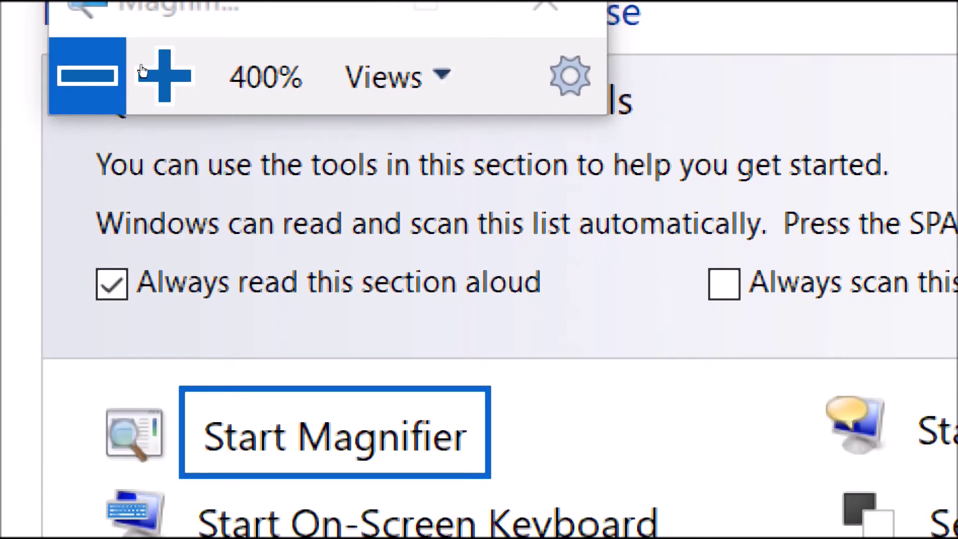
click(120, 74)
click(80, 70)
click(75, 70)
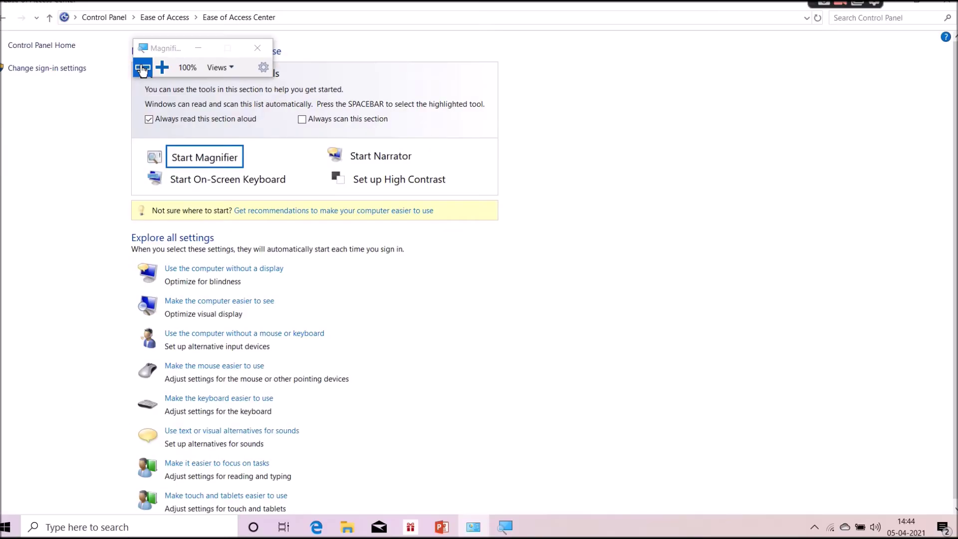
- Start the On-Screen Keyboard and move its window slightly lower on the screen
click(270, 181)
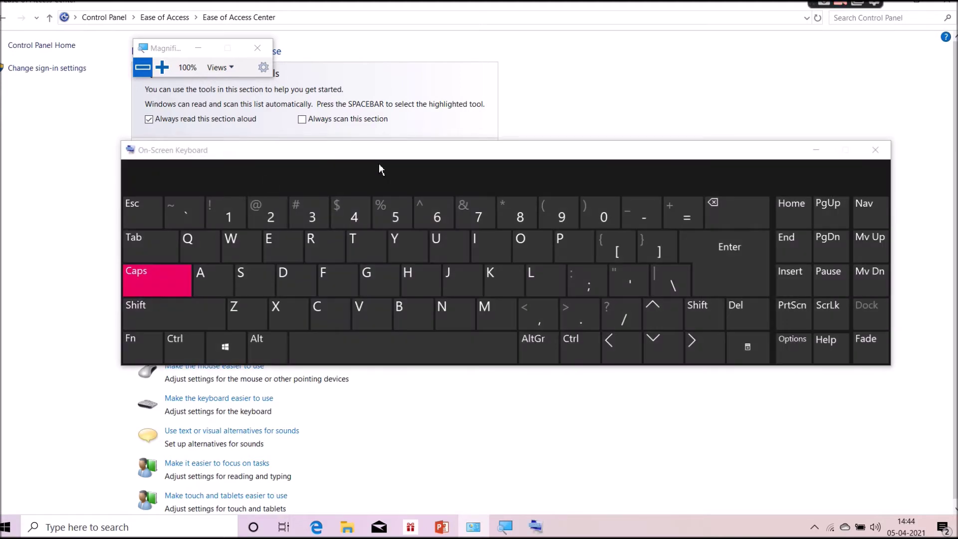
drag(378, 159, 385, 187)
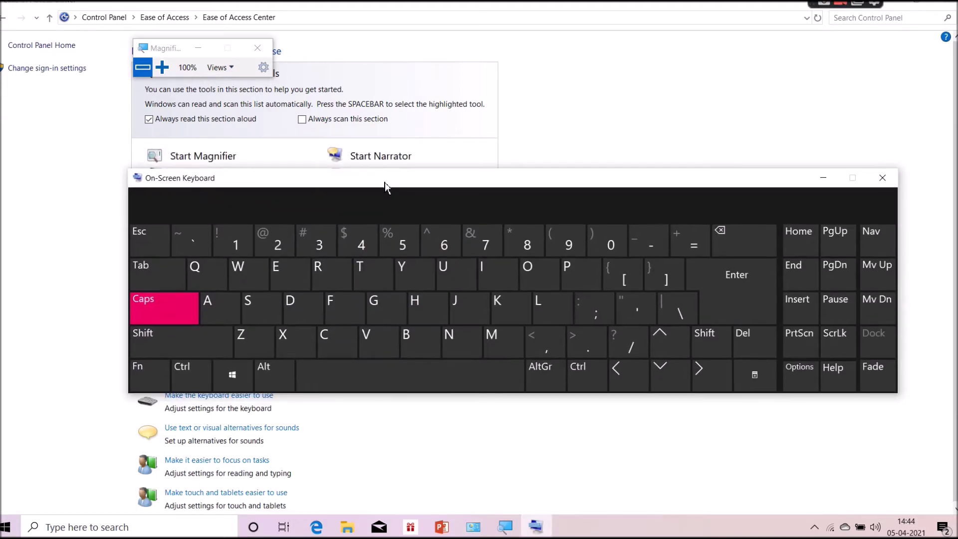
- Enter the letter R and a series of suggested words with the on-screen keyboard, and close the keyboard
click(331, 277)
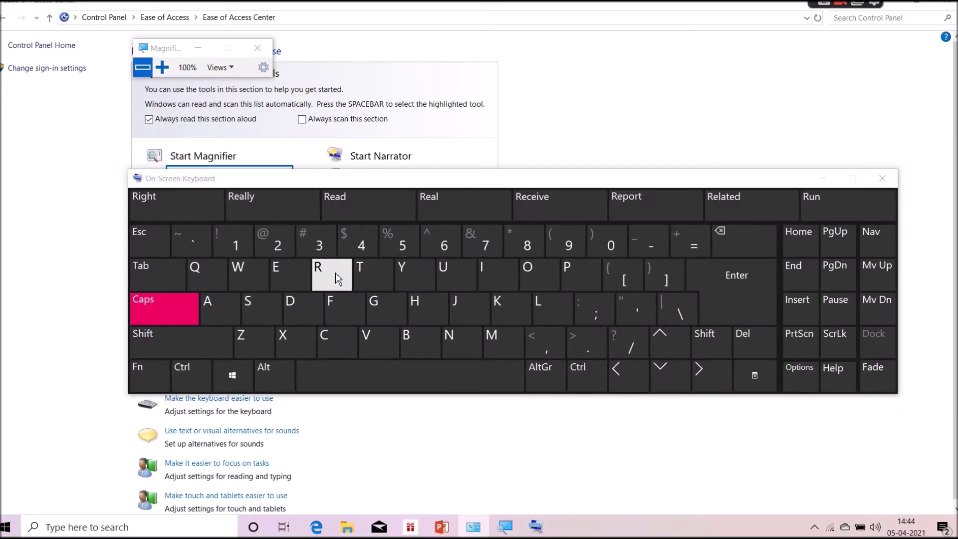
click(276, 209)
click(274, 208)
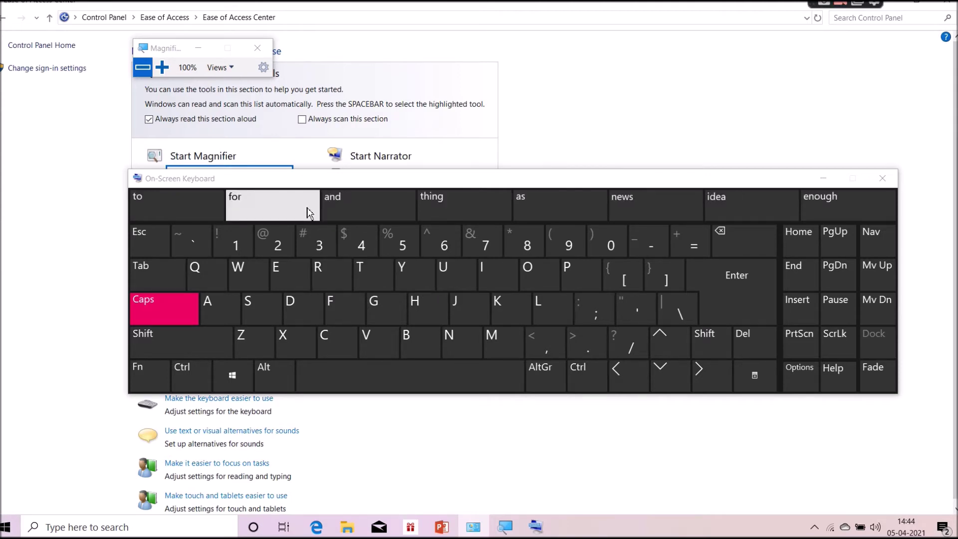
click(355, 215)
click(456, 217)
click(522, 214)
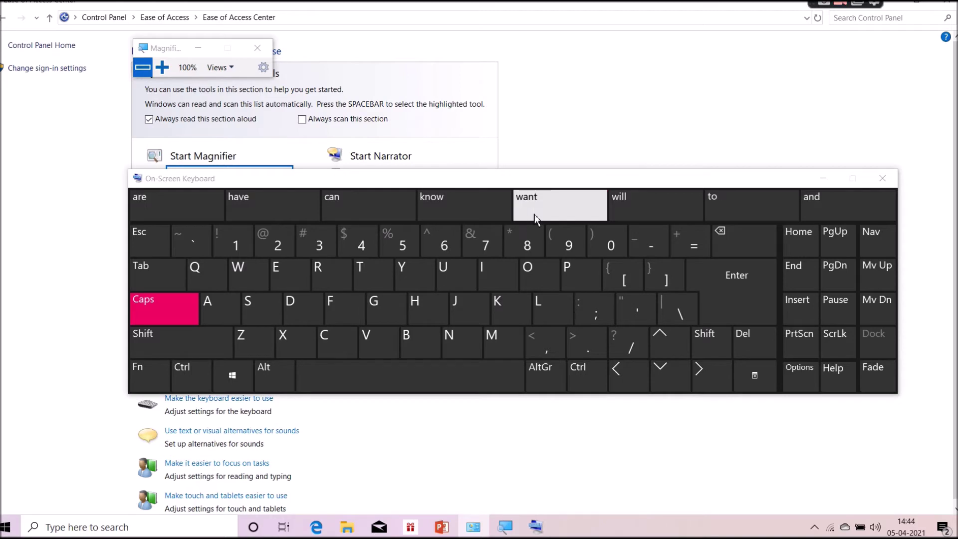
click(647, 218)
click(715, 217)
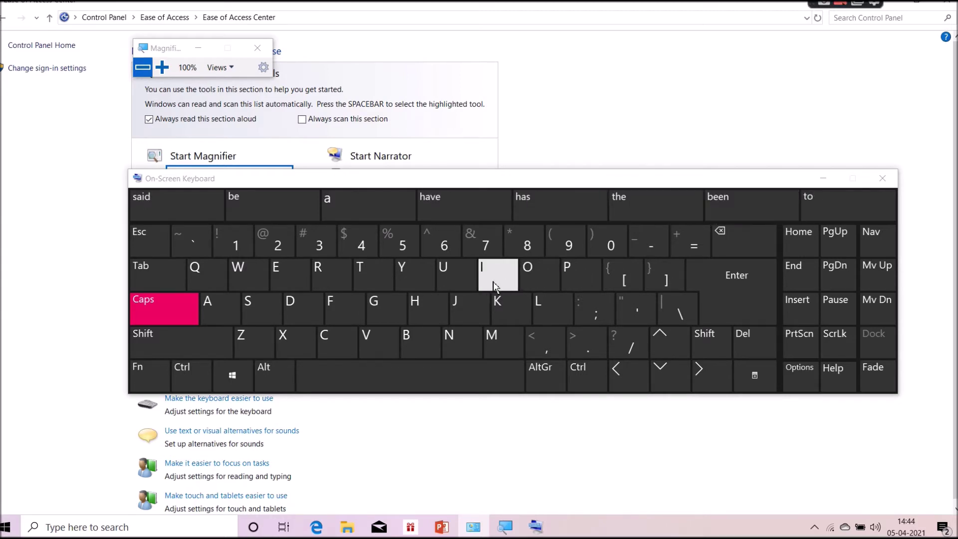
click(448, 221)
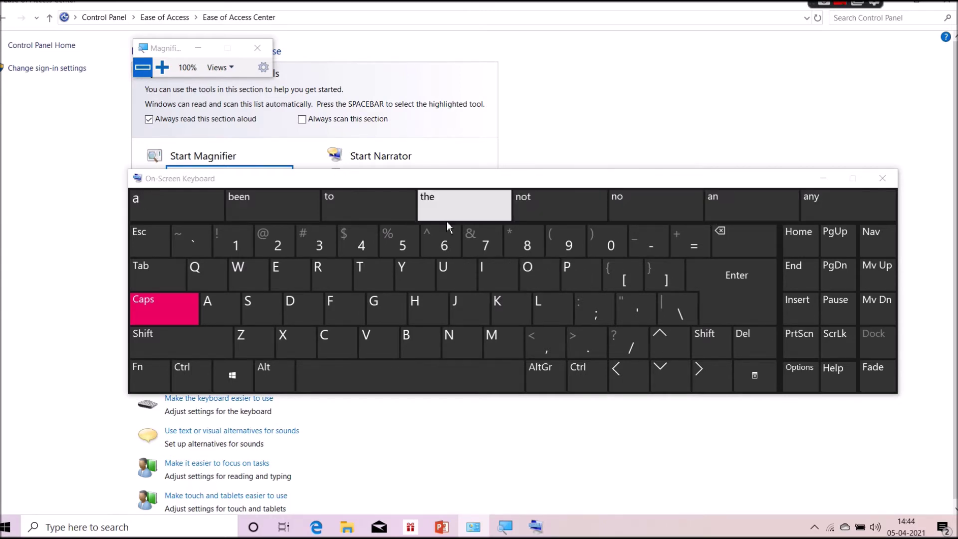
click(388, 217)
click(295, 210)
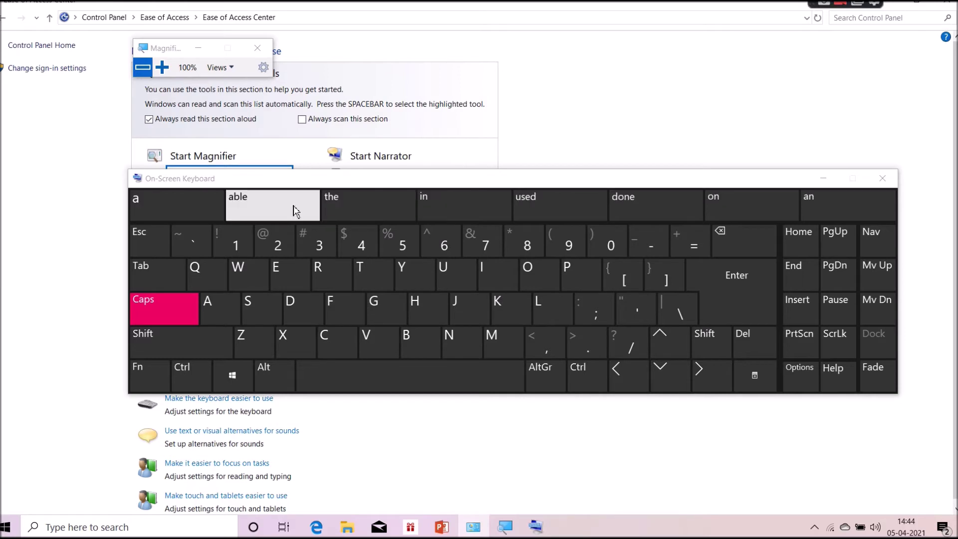
drag(346, 187, 355, 236)
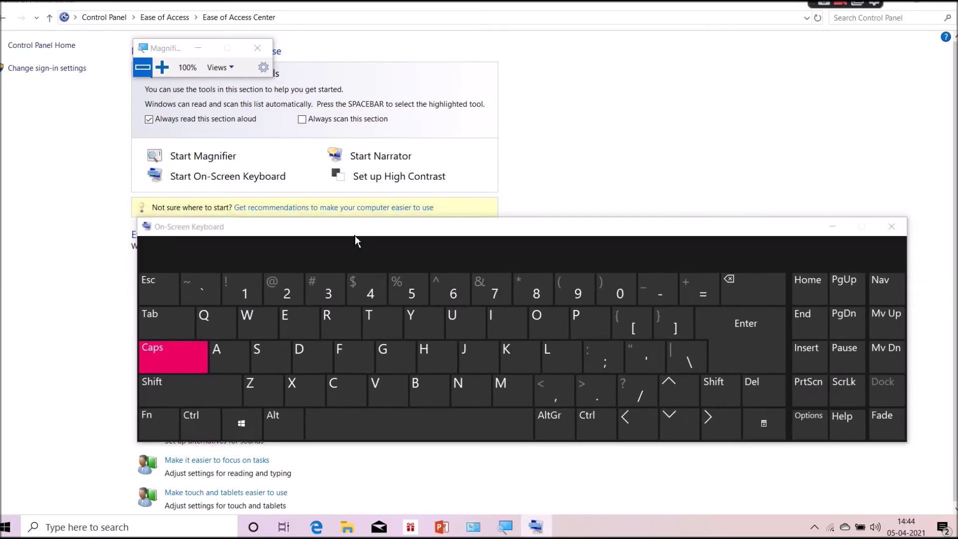
click(893, 228)
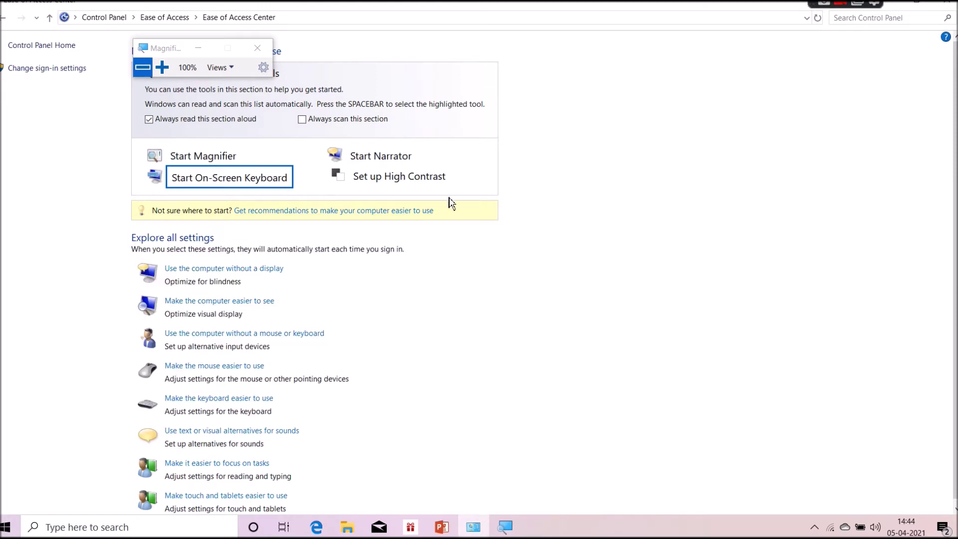
- Start Narrator, accept the notice about its keyboard changes, and close Narrator Home
click(395, 160)
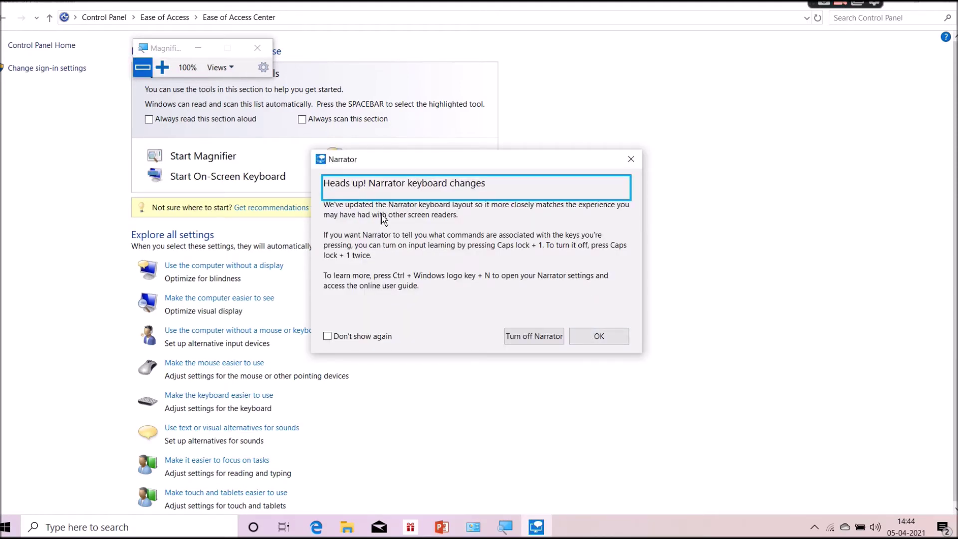
click(599, 336)
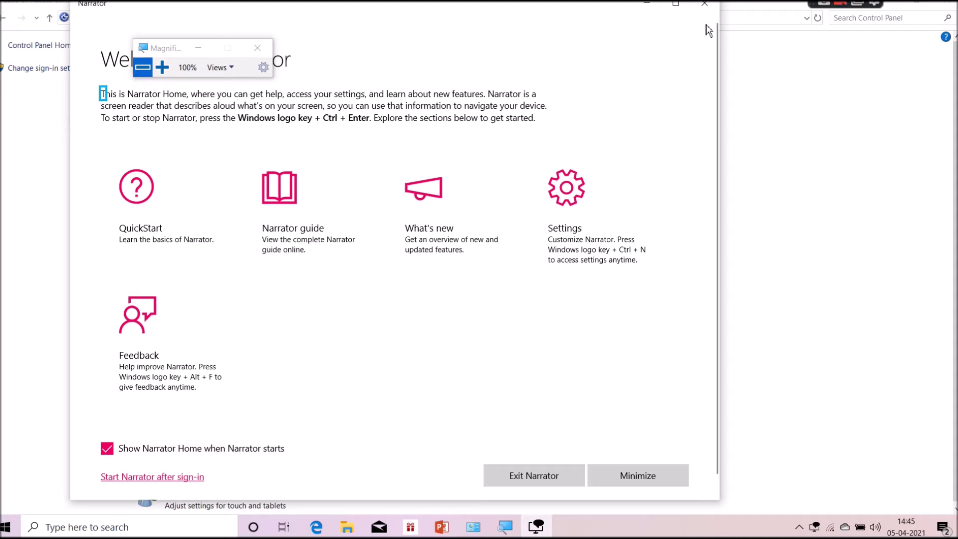
click(705, 6)
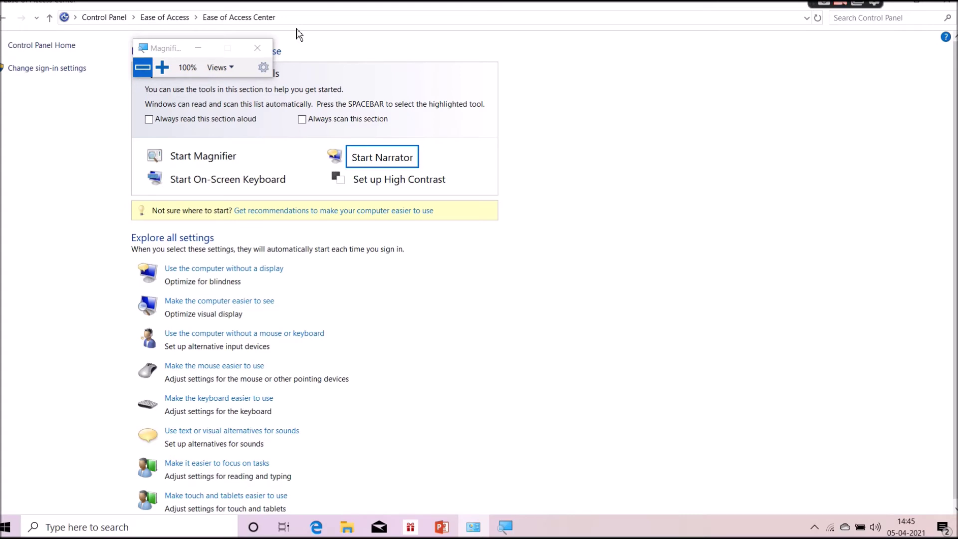
- Start Narrator again past its keyboard changes notice, and close both Magnifier and Narrator
click(385, 156)
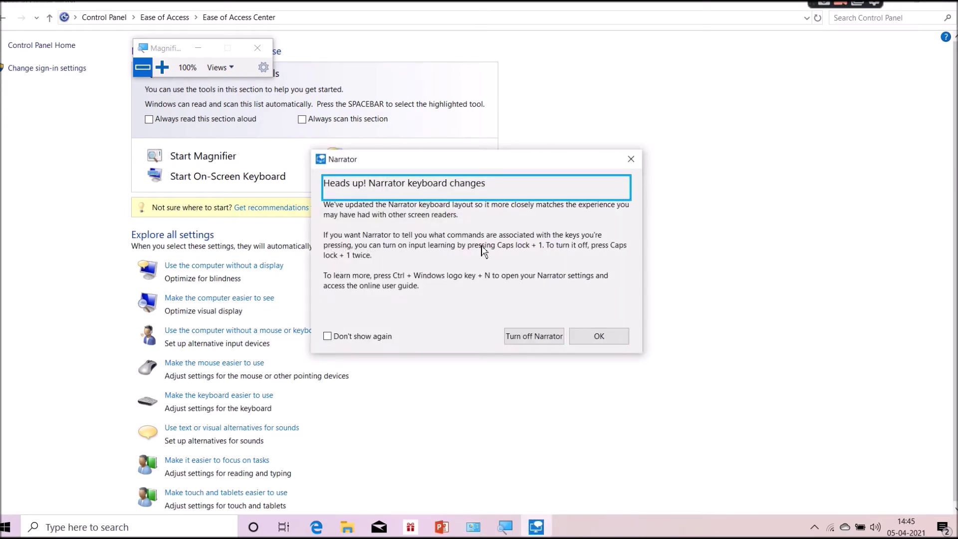
click(598, 337)
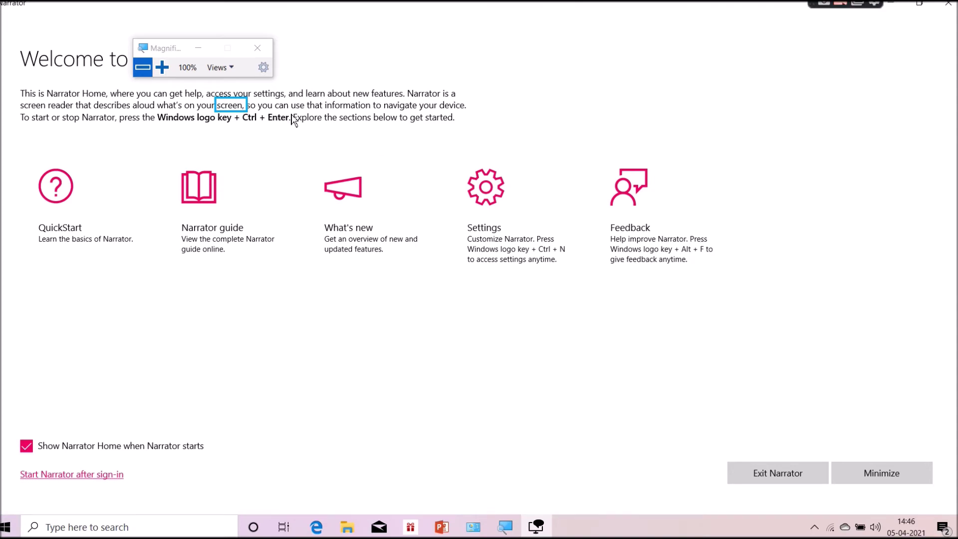
click(268, 47)
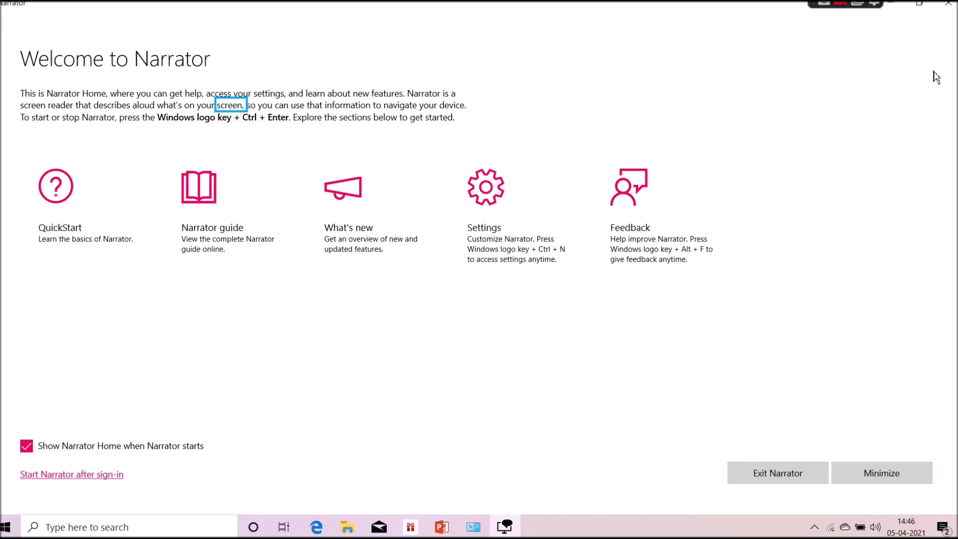
click(952, 13)
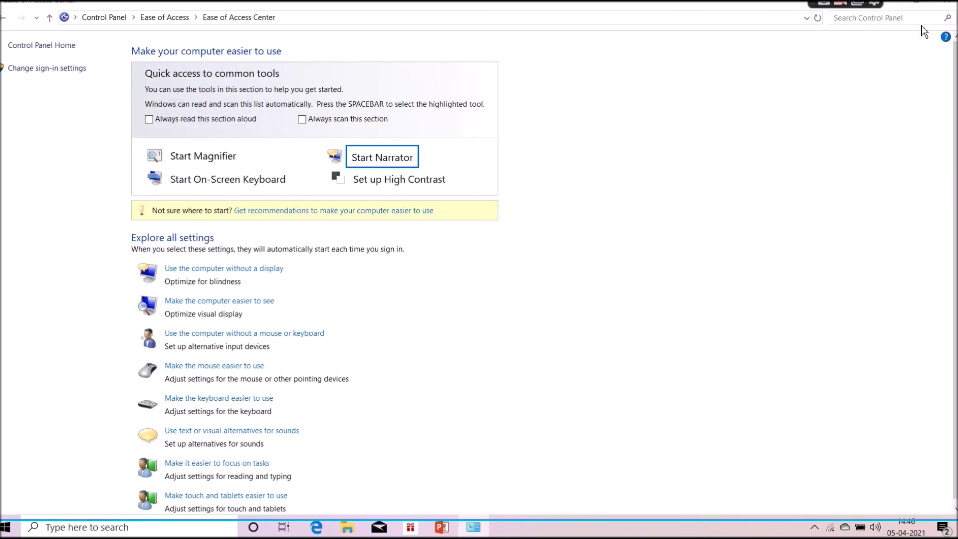
- Open the High Contrast setup page and set the thickness of the blinking cursor to 16
click(392, 182)
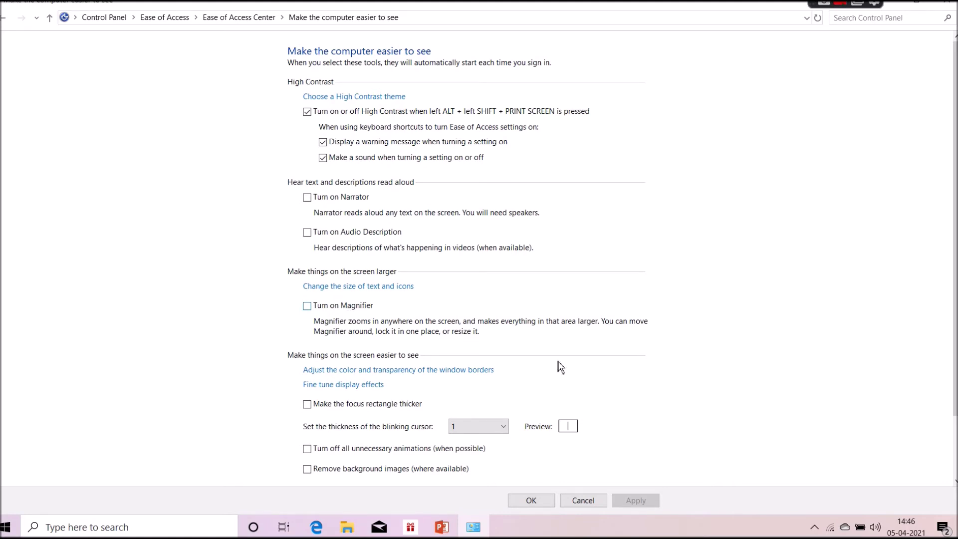
scroll(955, 225, down, 2)
scroll(956, 225, down, 1)
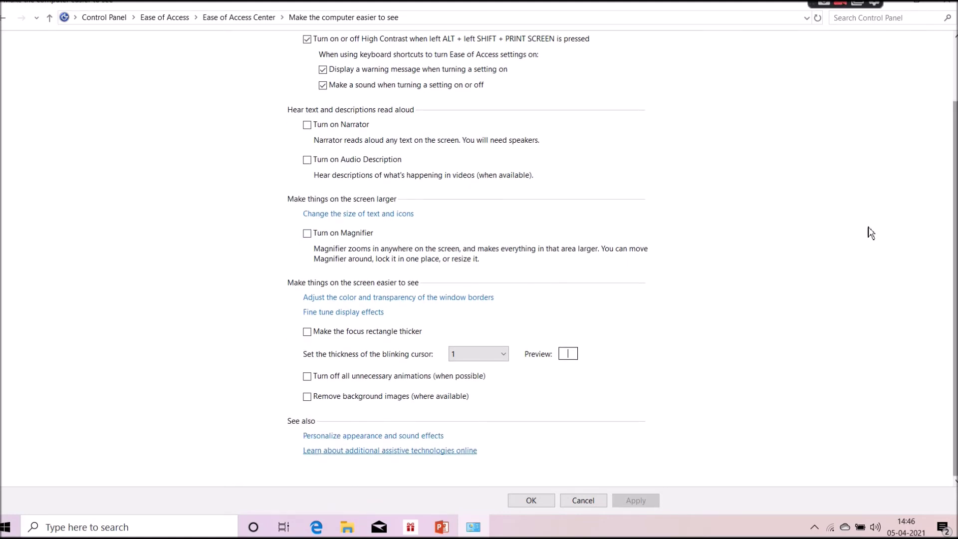
click(497, 355)
click(484, 306)
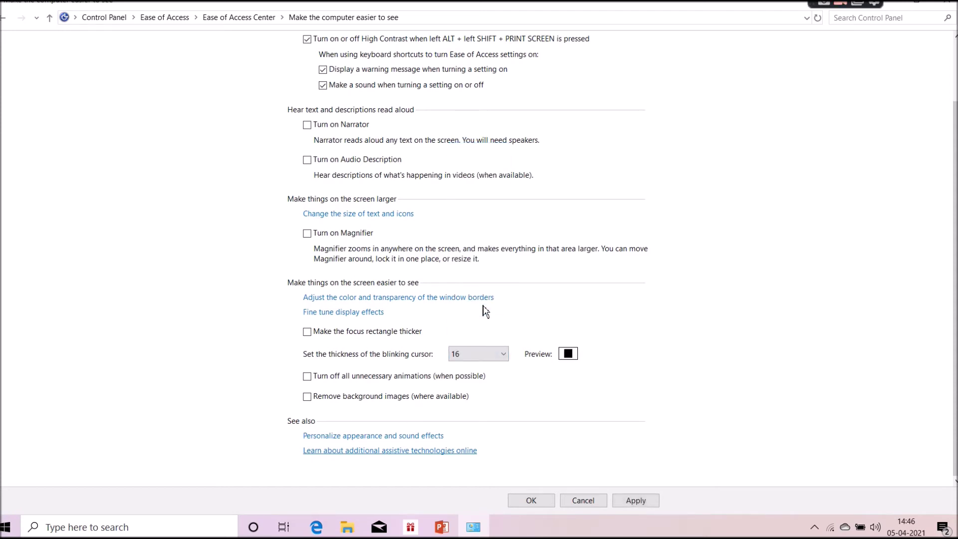
- Set the blinking cursor thickness to 2 and open Notepad with the run command NOTEPAD
click(506, 355)
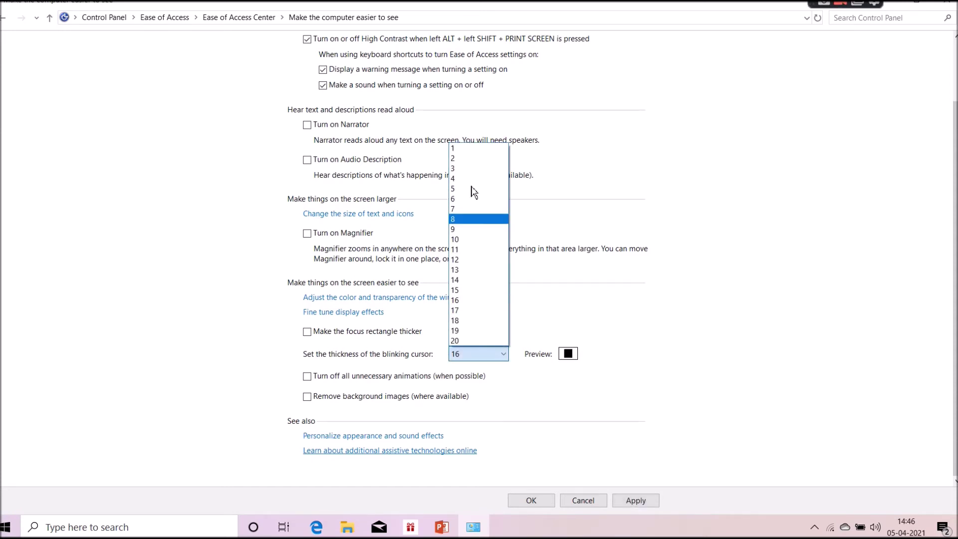
click(475, 159)
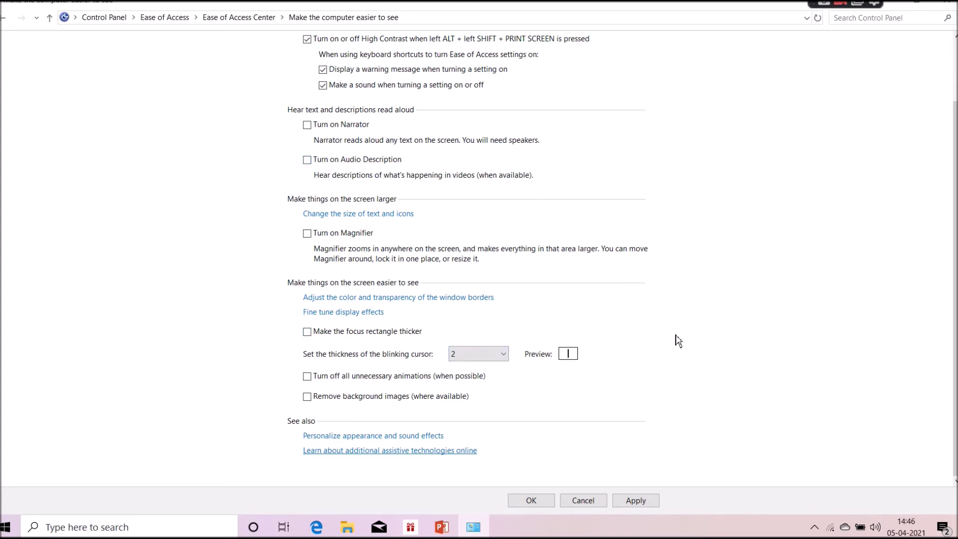
key(super+r)
text(N)
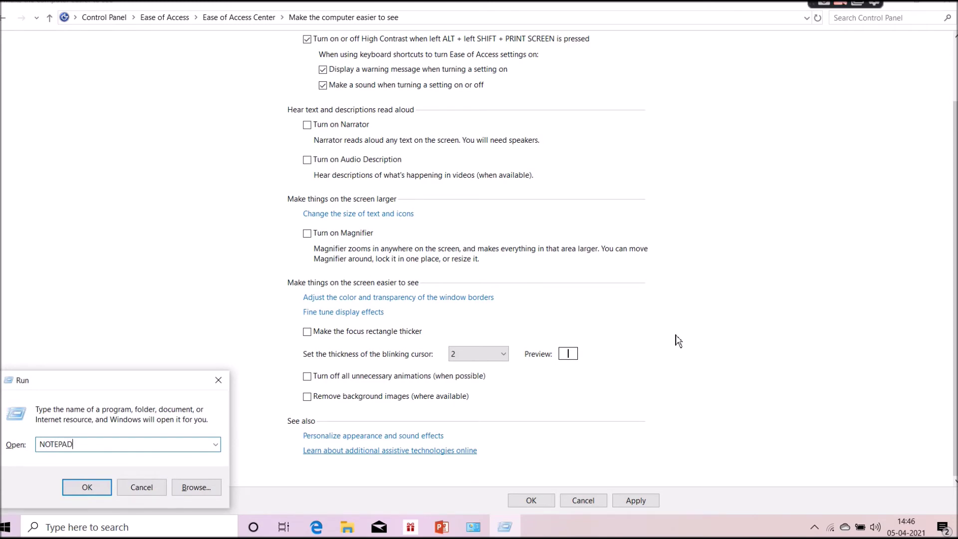
key(Return)
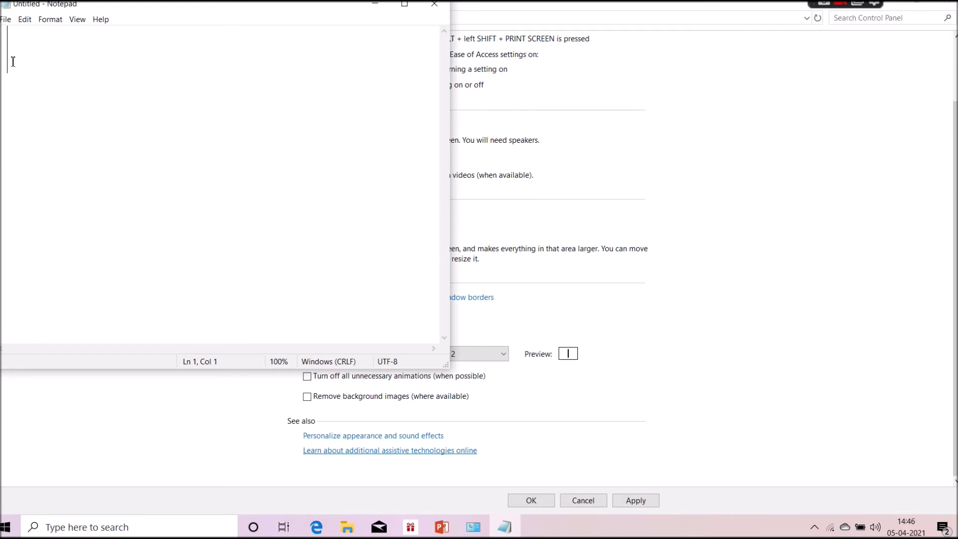
- Return to the Make the computer easier to see page and set the blinking cursor thickness to 19
click(503, 354)
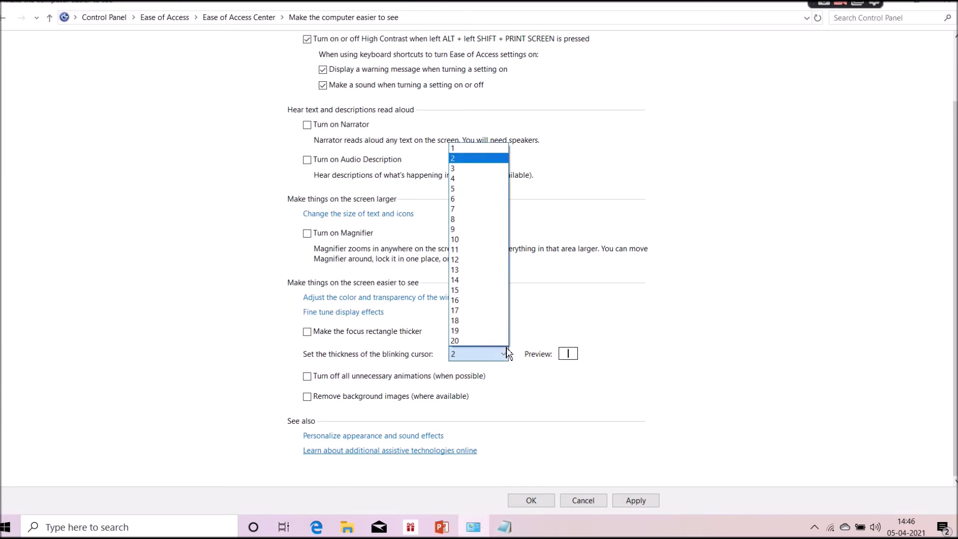
click(482, 335)
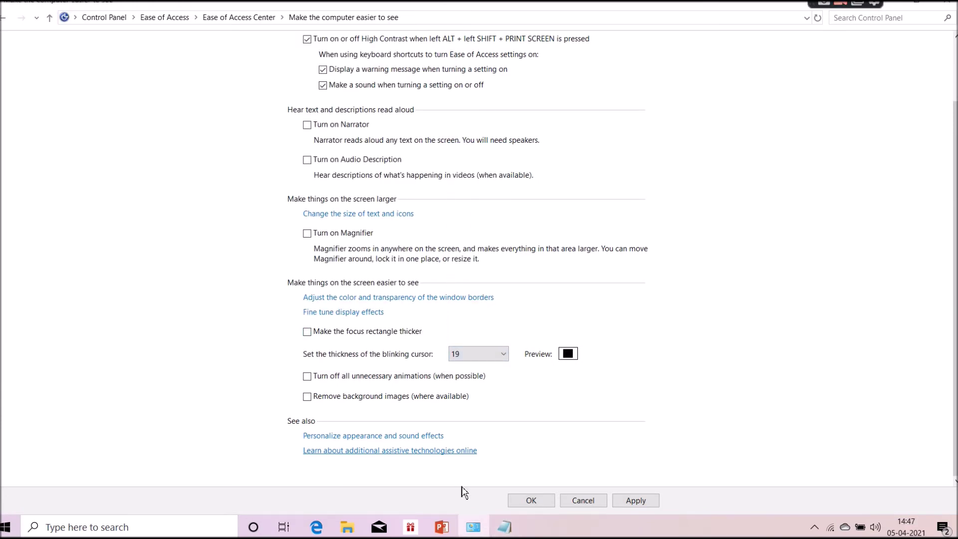
- Switch to Notepad, enter the test text GBHGH to check the blinking cursor, and close Notepad without saving
click(503, 528)
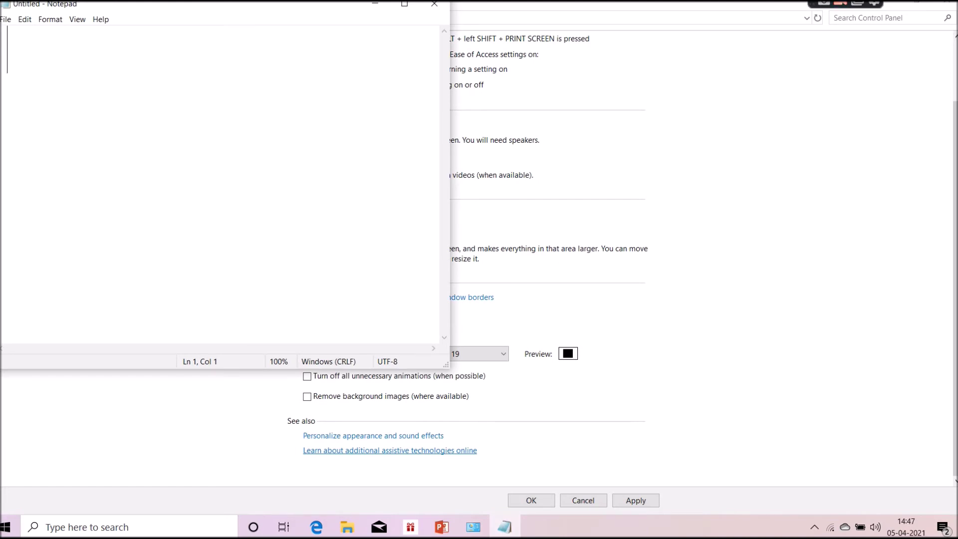
text(GBHGH)
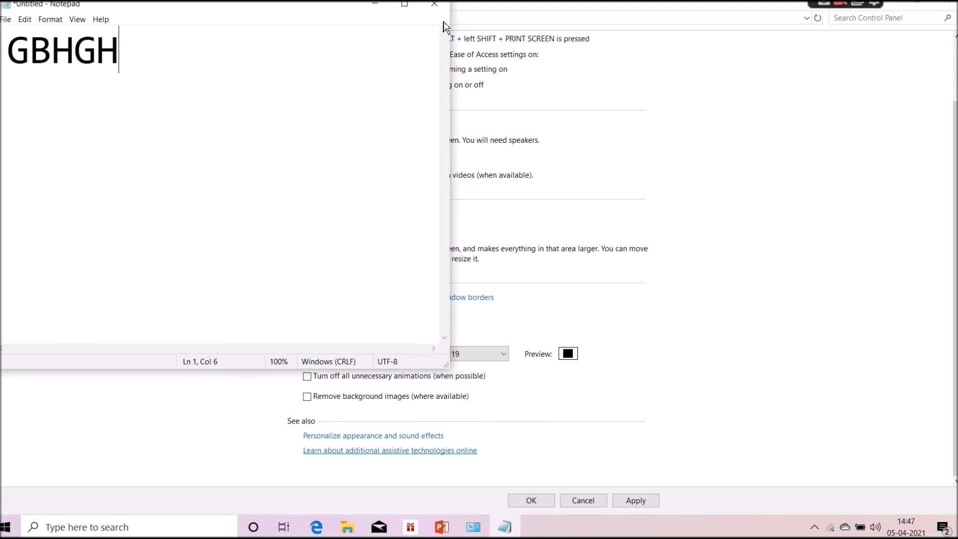
click(434, 4)
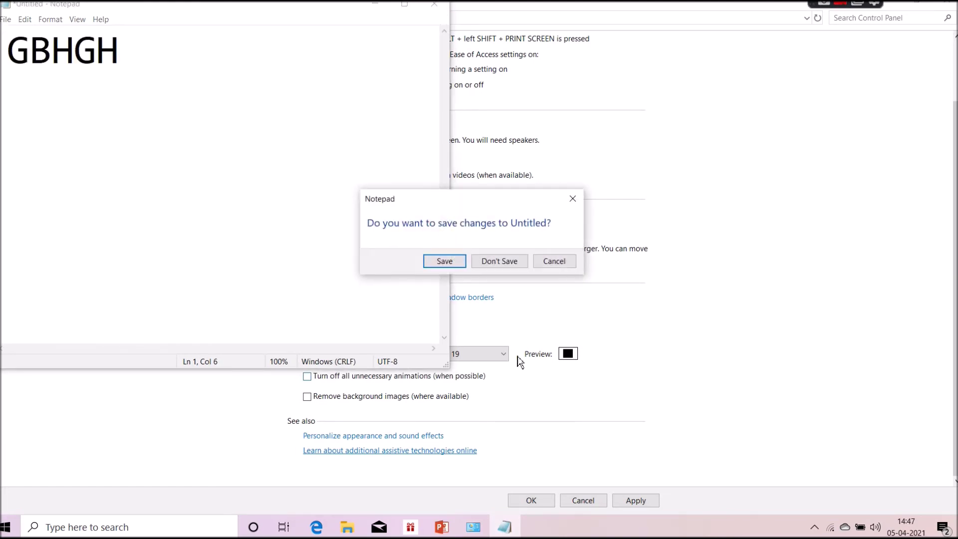
click(500, 263)
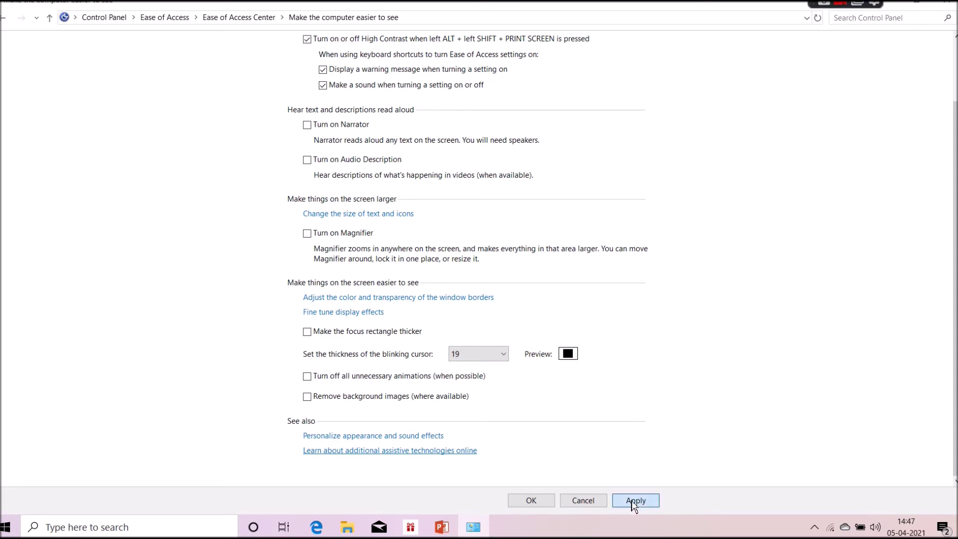
- Apply the blinking cursor thickness setting and confirm the Make the computer easier to see page
click(655, 501)
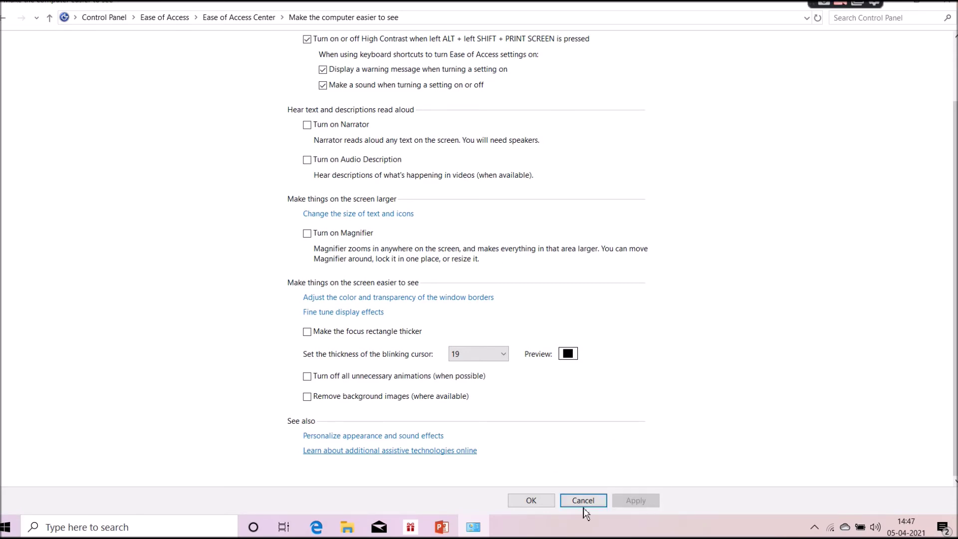
click(545, 501)
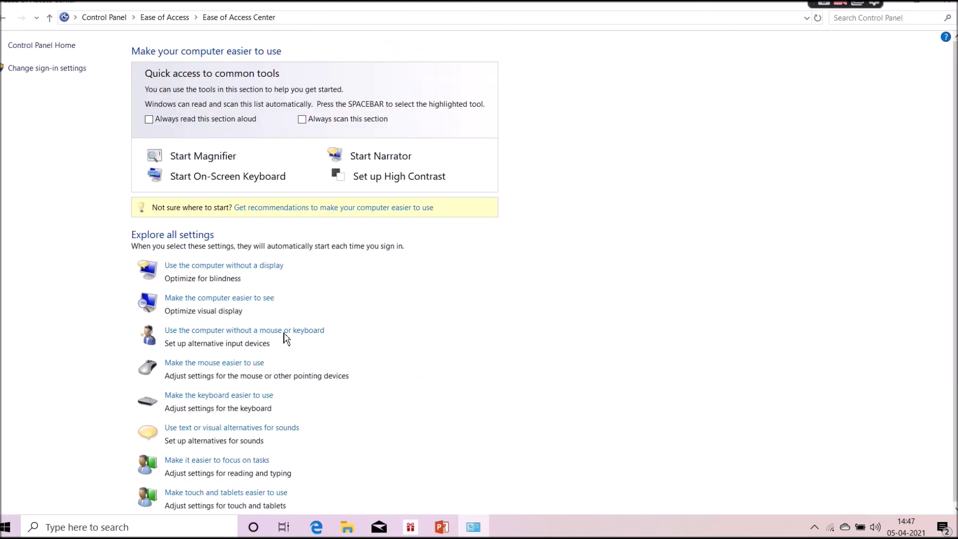
- Open Notepad with the run command NOTEPAD, test the cursor with the text DHWUJFHF, and close it without saving
key(super+r)
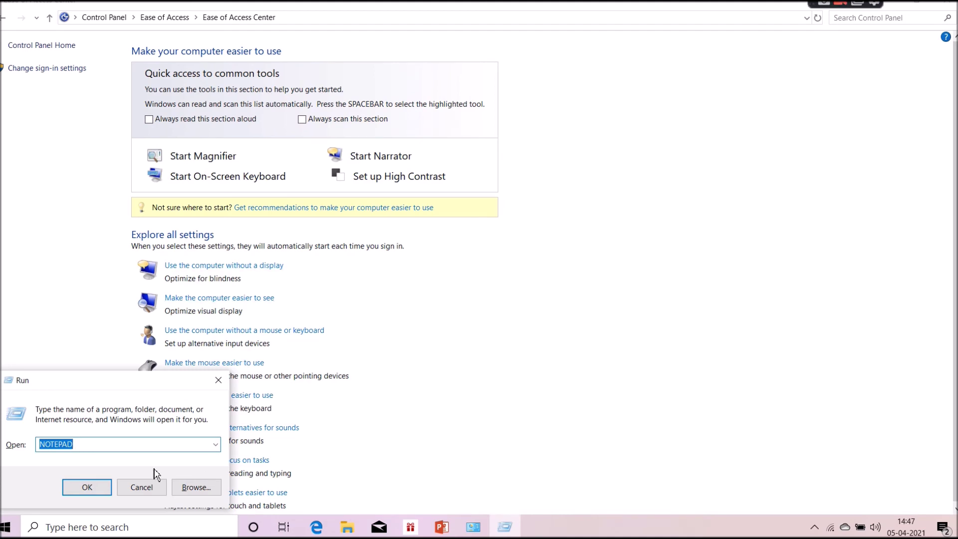
key(Return)
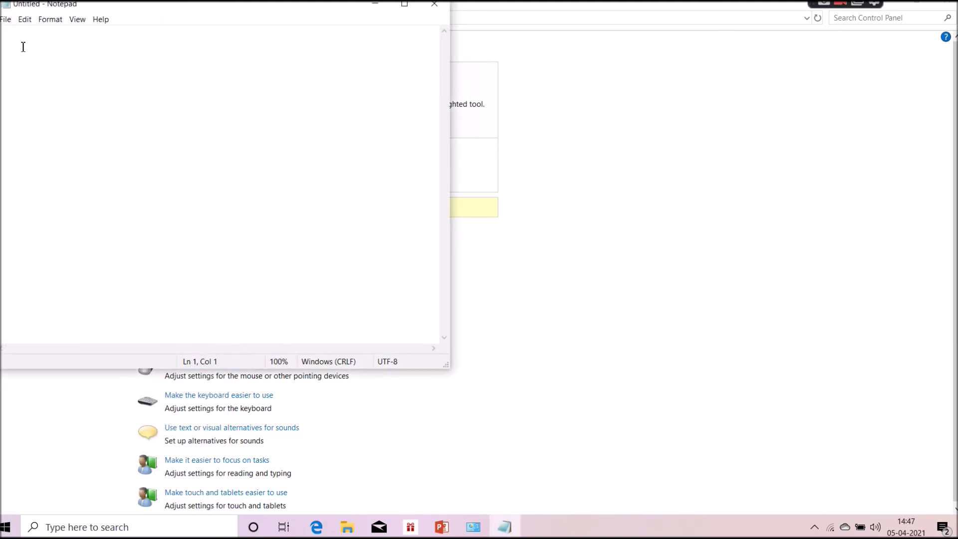
text(DHWUJFHF)
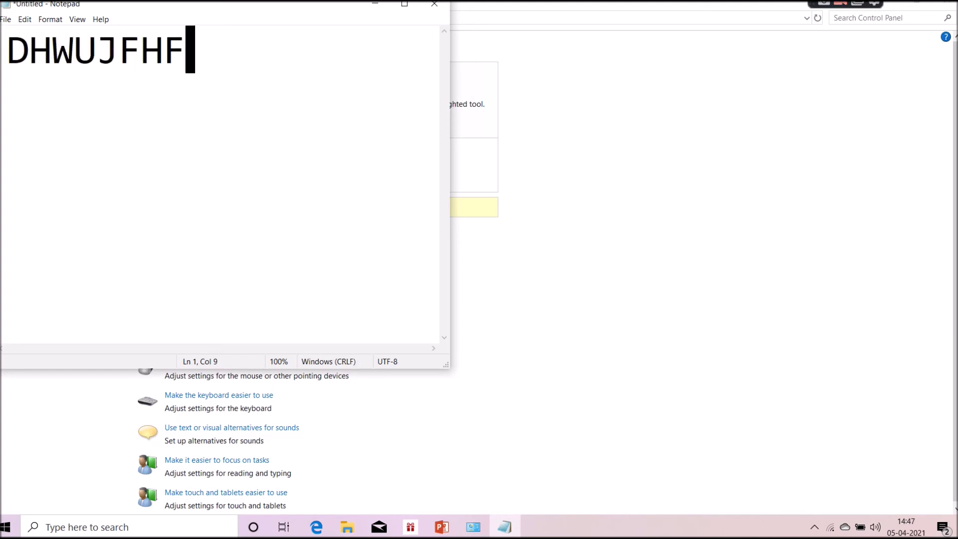
click(435, 6)
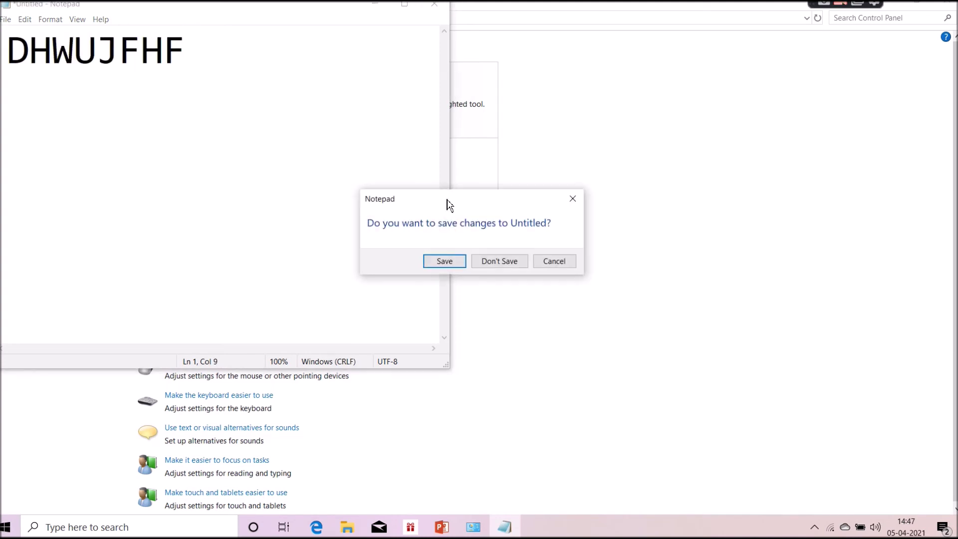
click(502, 263)
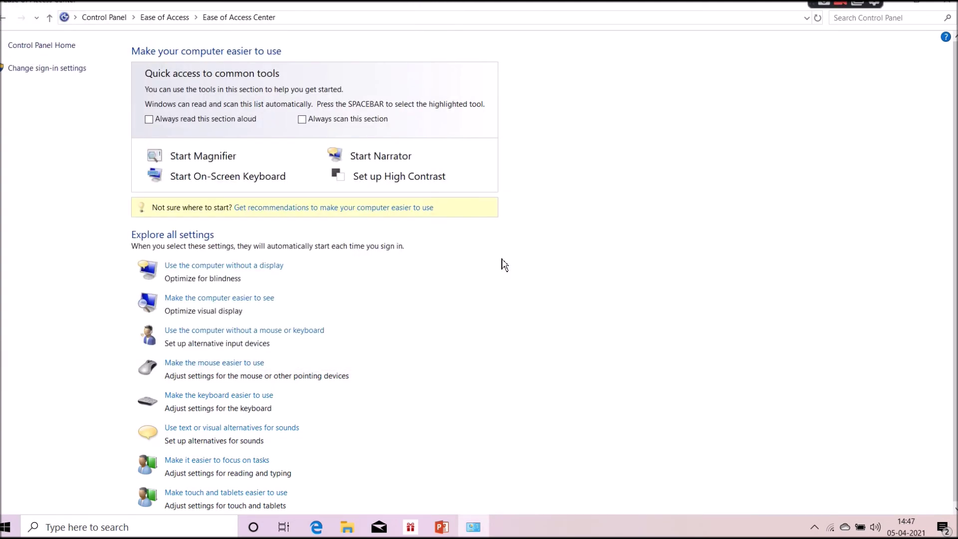
- Open the High Contrast setup page, set the blinking cursor thickness to 1, and return to the Ease of Access Center without applying it
click(422, 186)
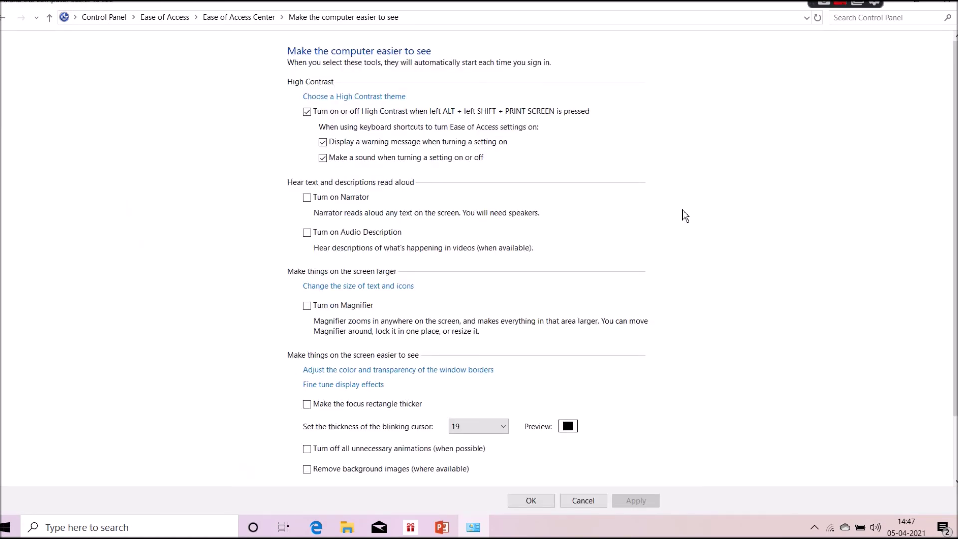
click(507, 427)
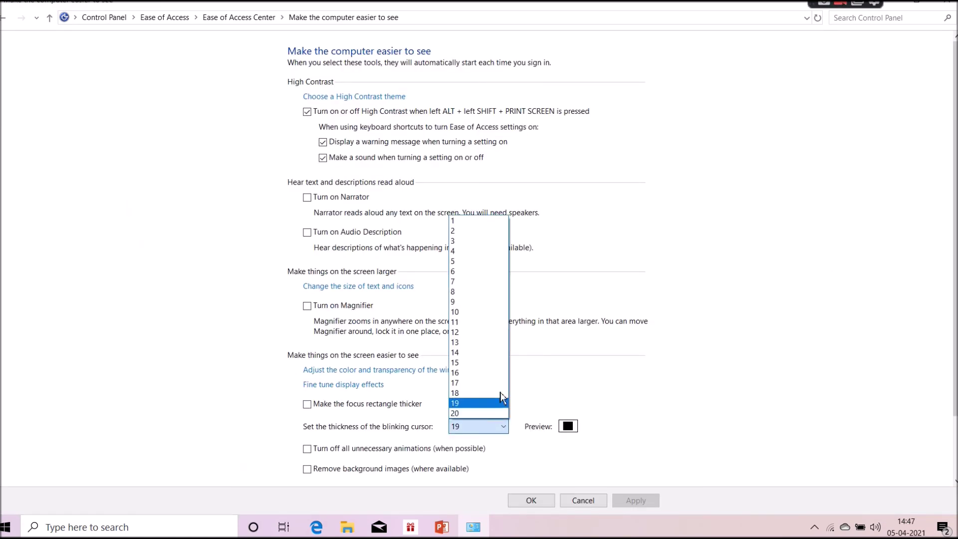
click(487, 223)
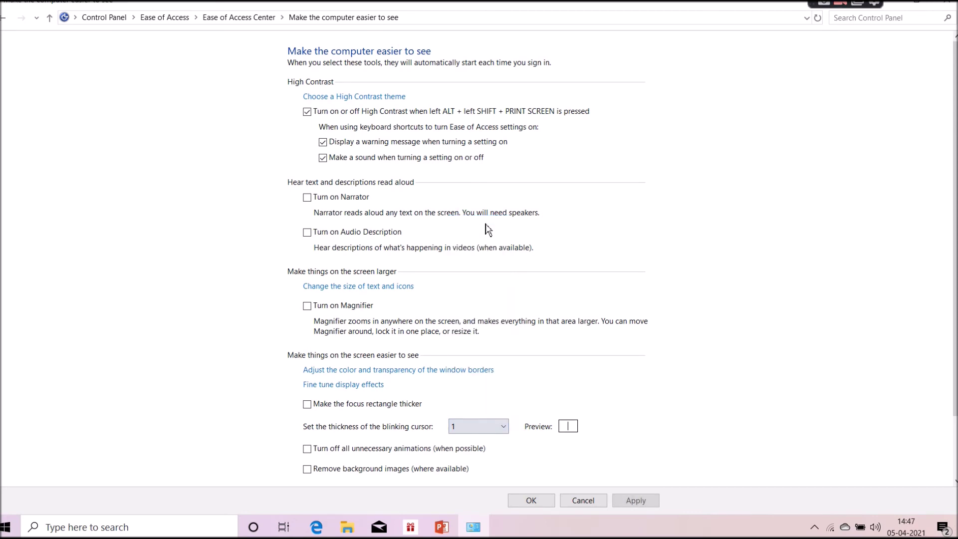
scroll(955, 250, down, 2)
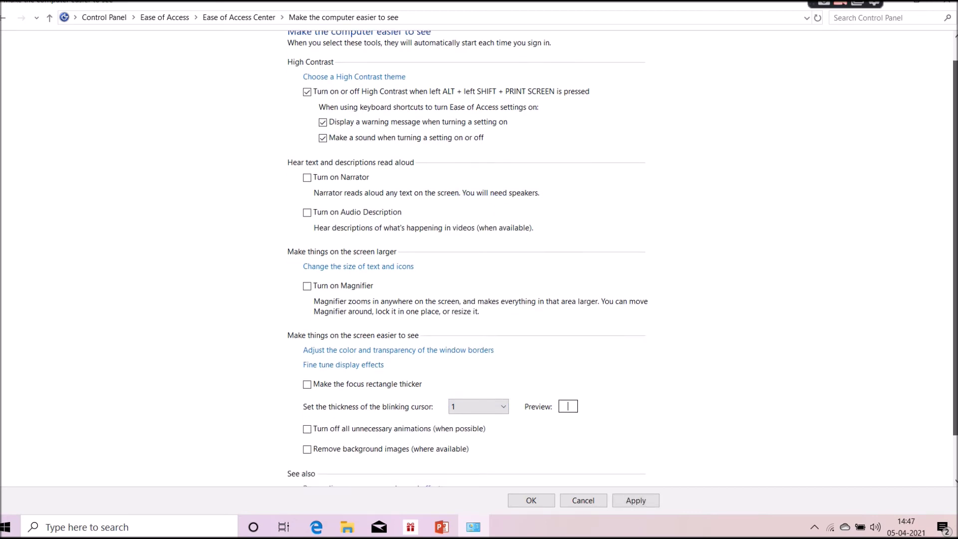
scroll(623, 253, down, 1)
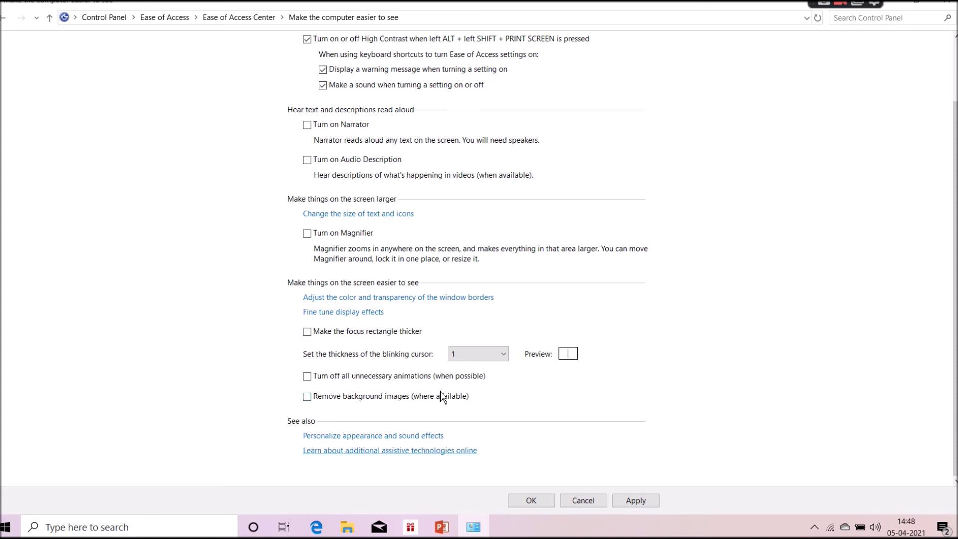
scroll(954, 260, up, 2)
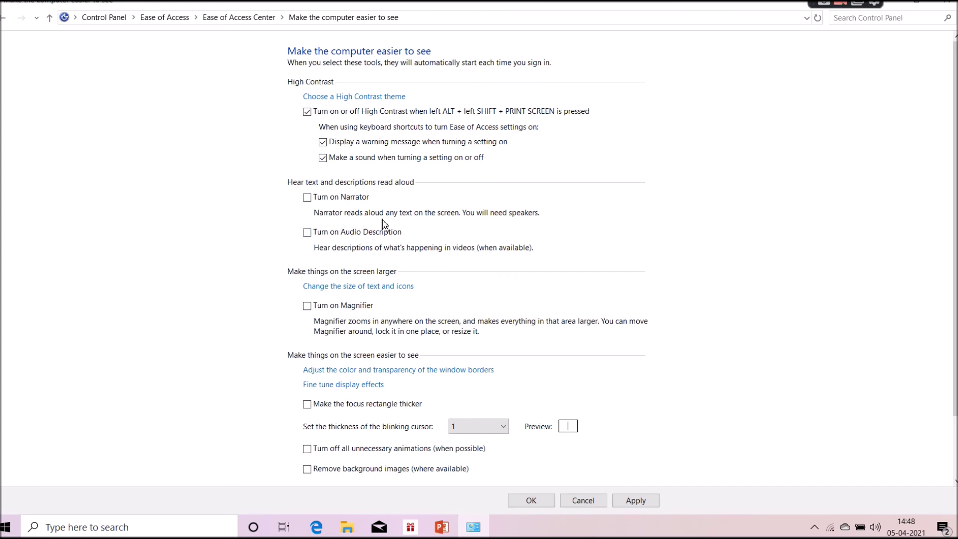
click(50, 18)
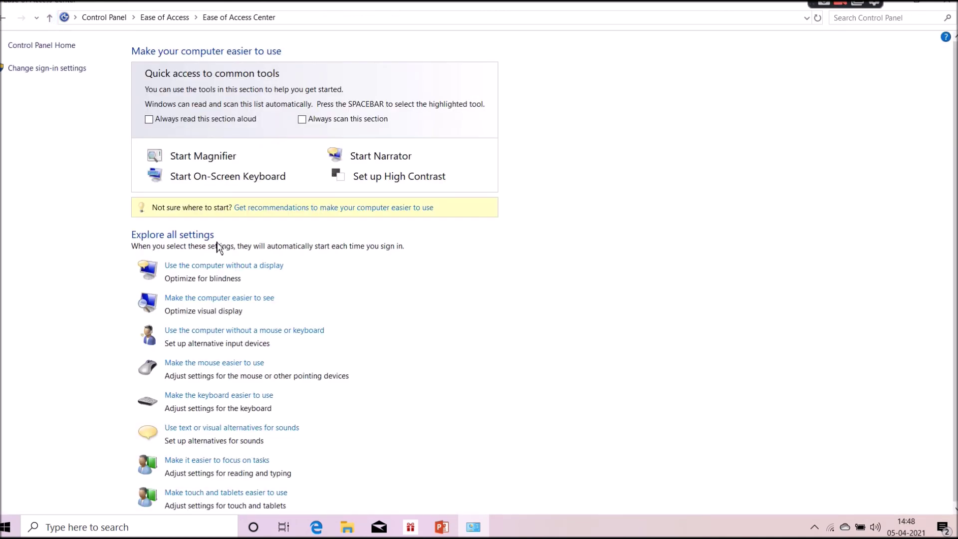
- Examine the pointer, Mouse Keys and window options under Make the mouse easier to use, and return to the Ease of Access Center
click(236, 364)
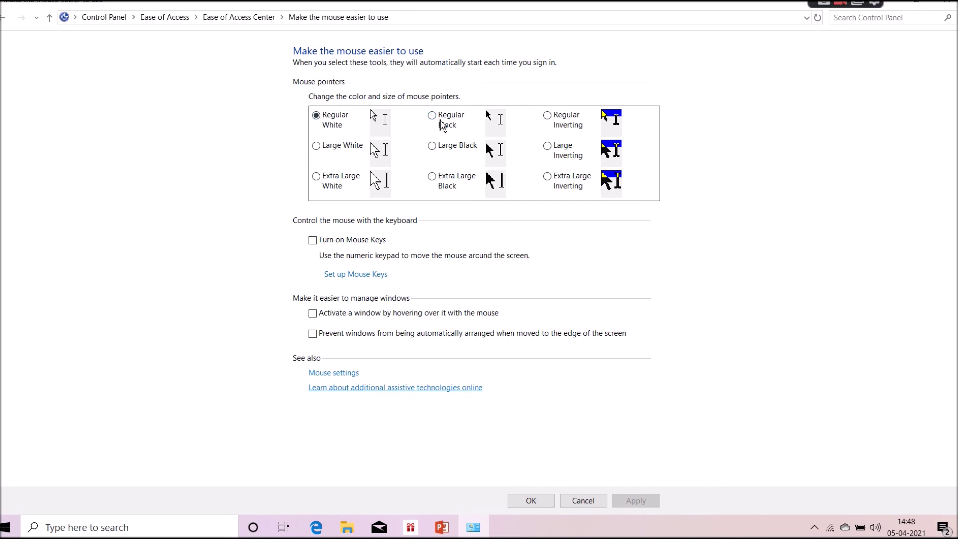
click(65, 18)
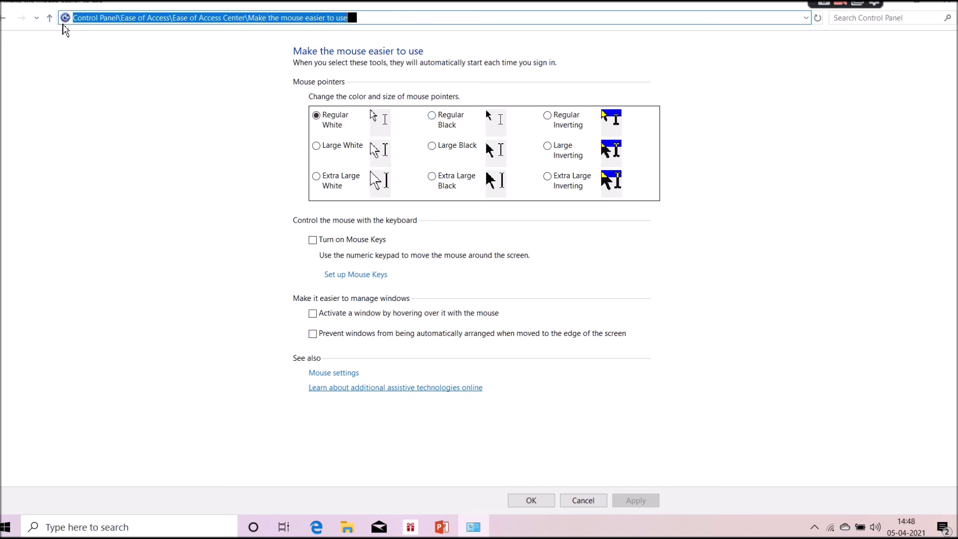
click(49, 18)
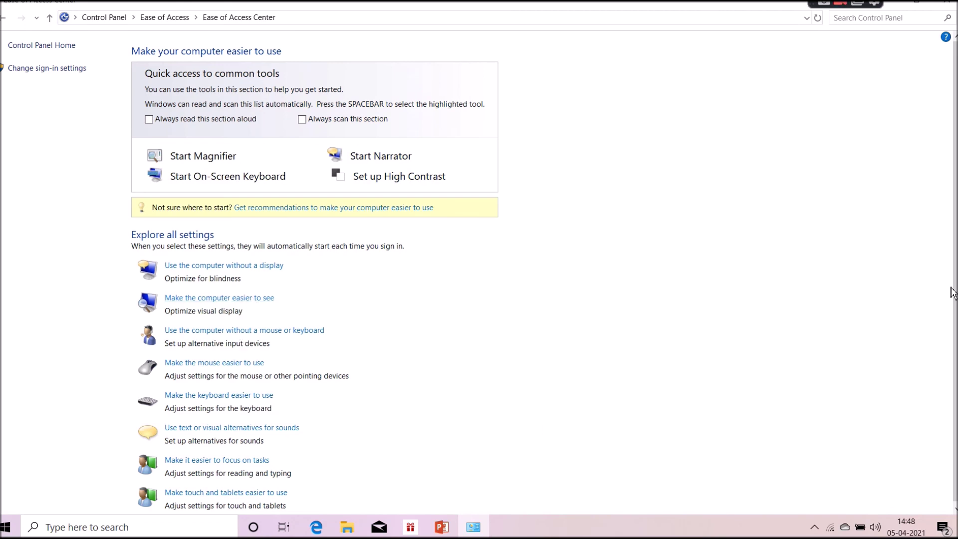
- Examine the Mouse, Sticky, Toggle and Filter Keys options under Make the keyboard easier to use, and return to the Ease of Access Center
scroll(952, 293, down, 1)
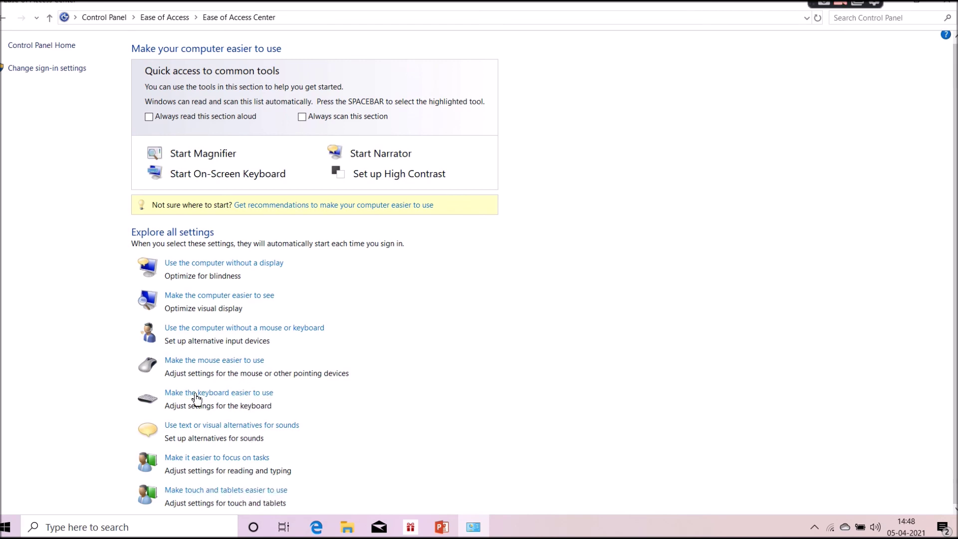
click(225, 394)
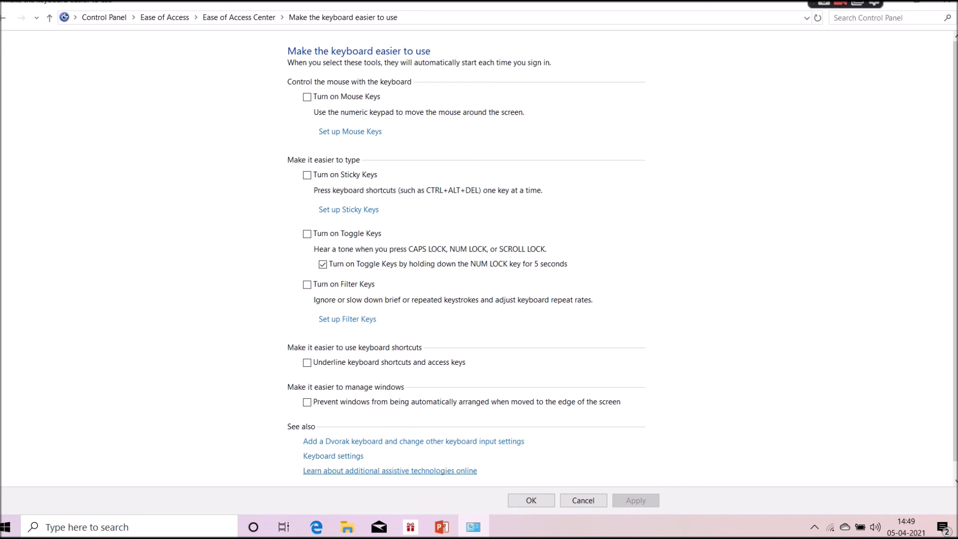
click(49, 18)
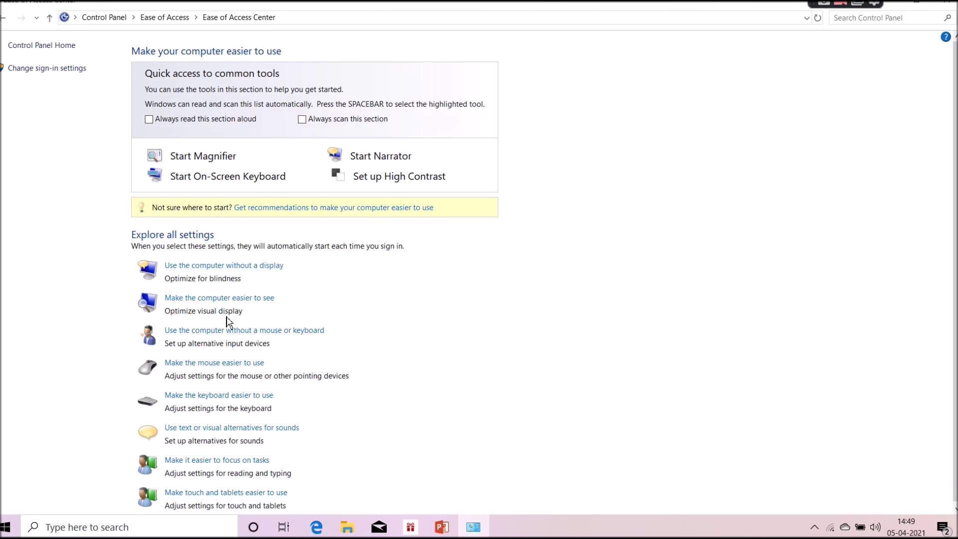